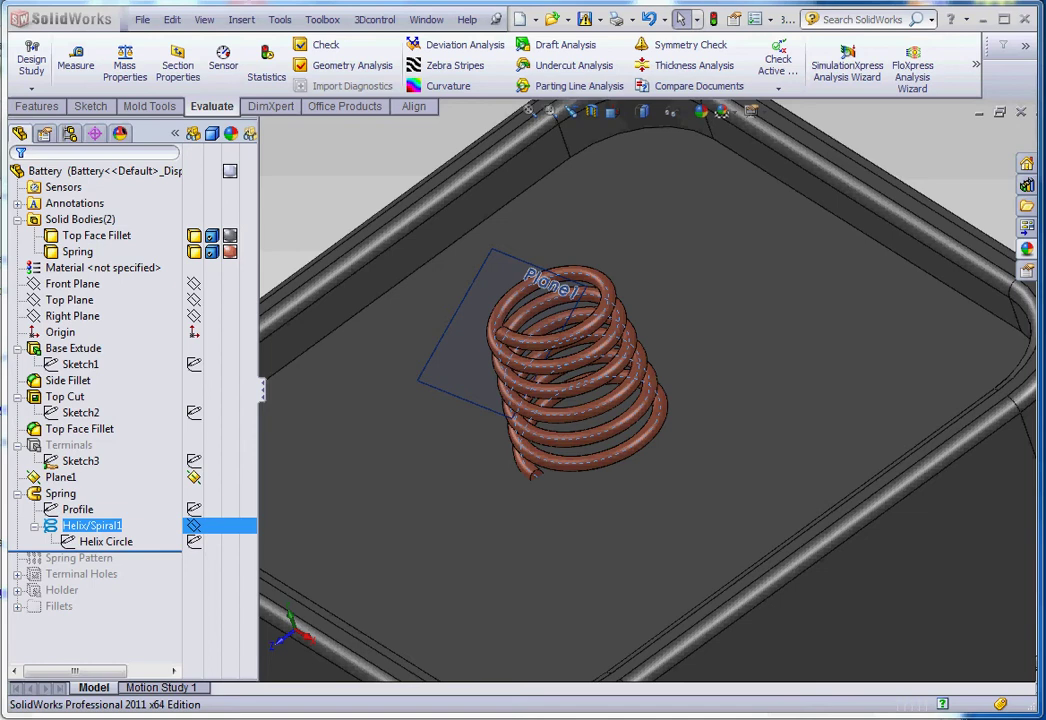
# Select the spring's Profile sketch in the tree and bring up its context menu.
pyautogui.click(57, 508)
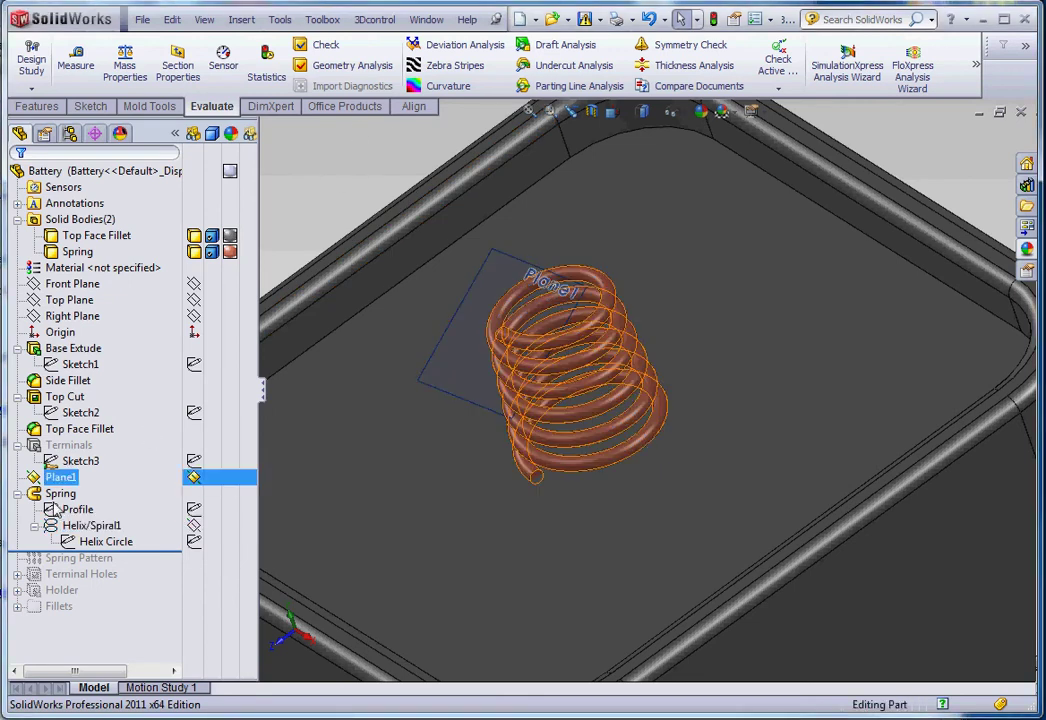
pyautogui.click(70, 511)
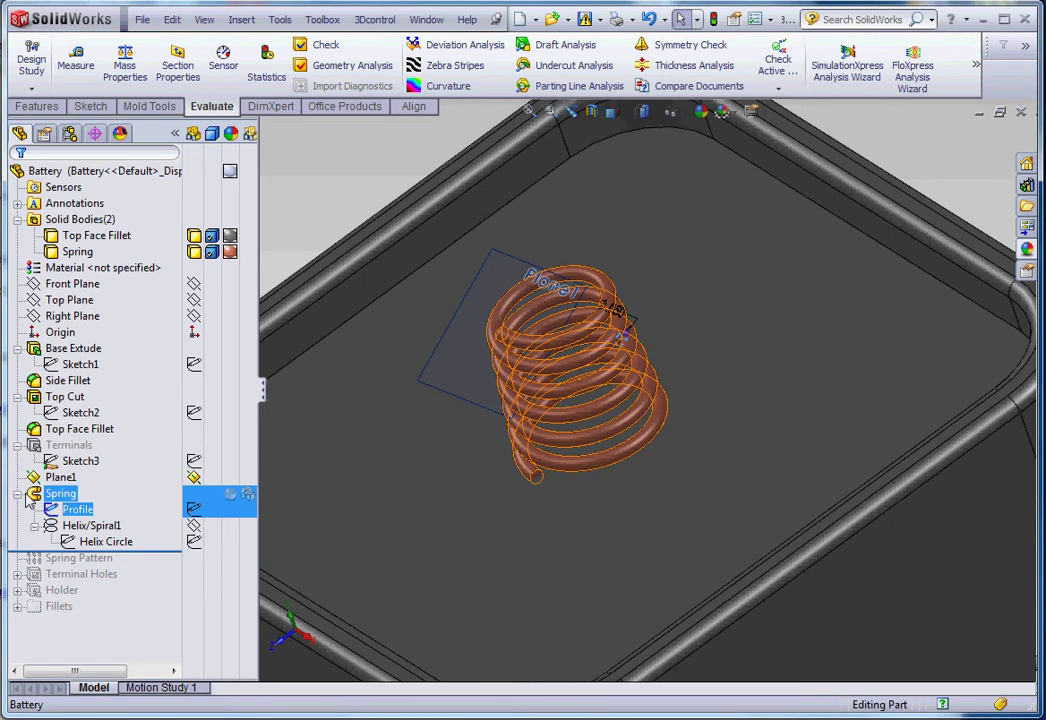
pyautogui.click(75, 511)
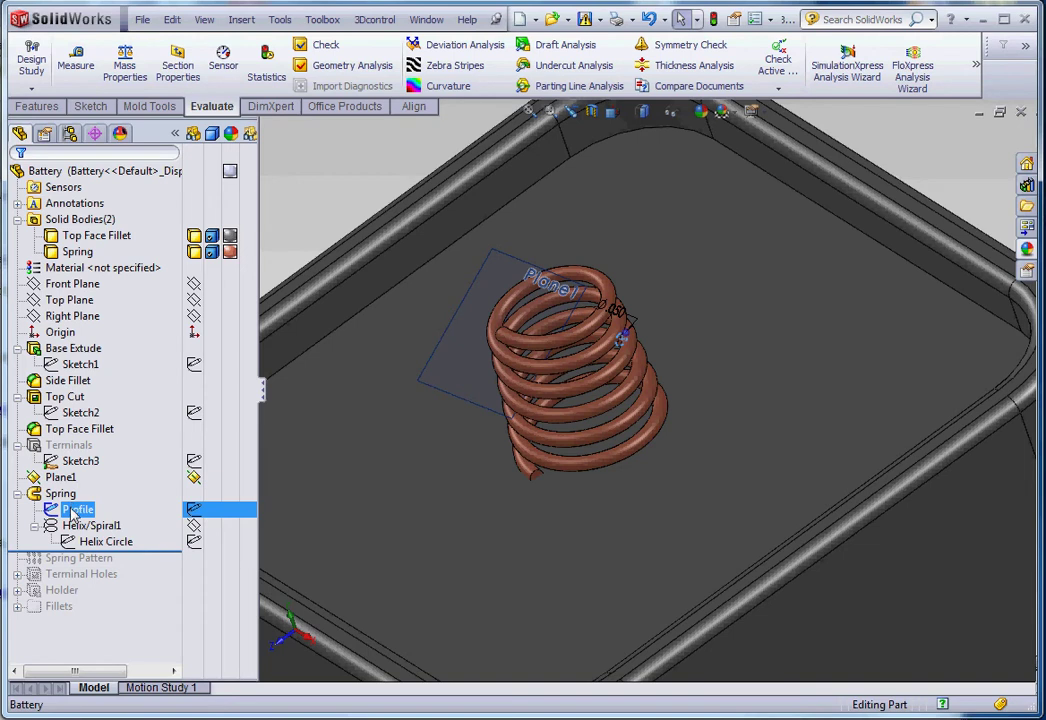
pyautogui.rightClick(80, 511)
# Edit the ⌀0.050 Profile circle sketch, exit it unchanged to rebuild the spring, and select Helix/Spiral1.
pyautogui.click(95, 460)
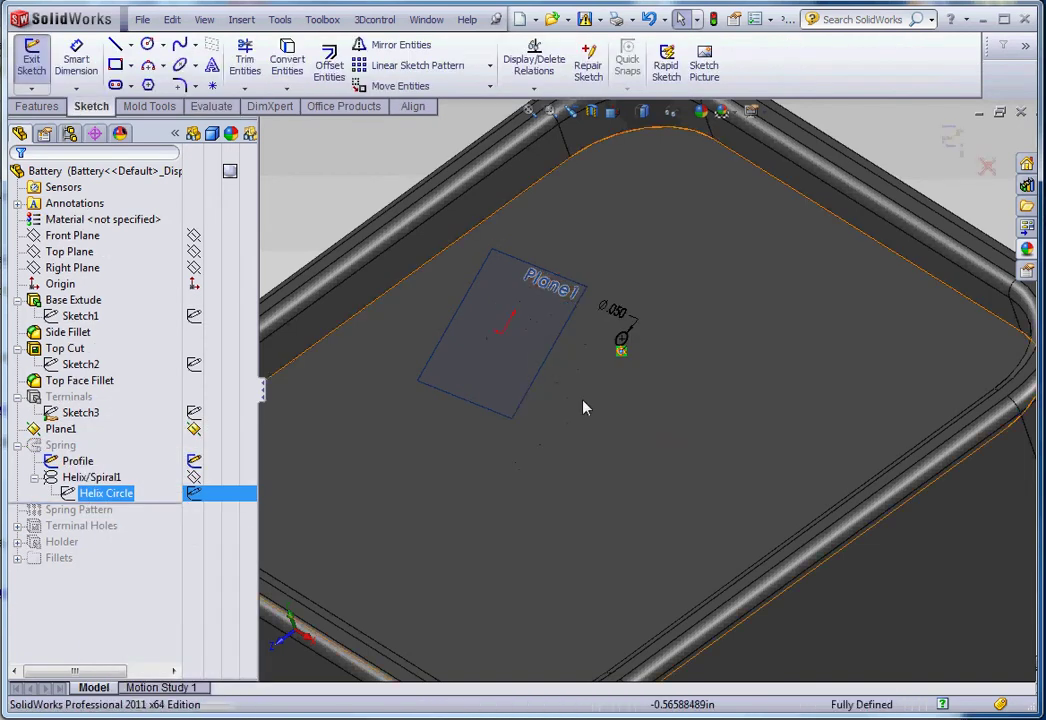
pyautogui.scroll(-5, 600, 370)
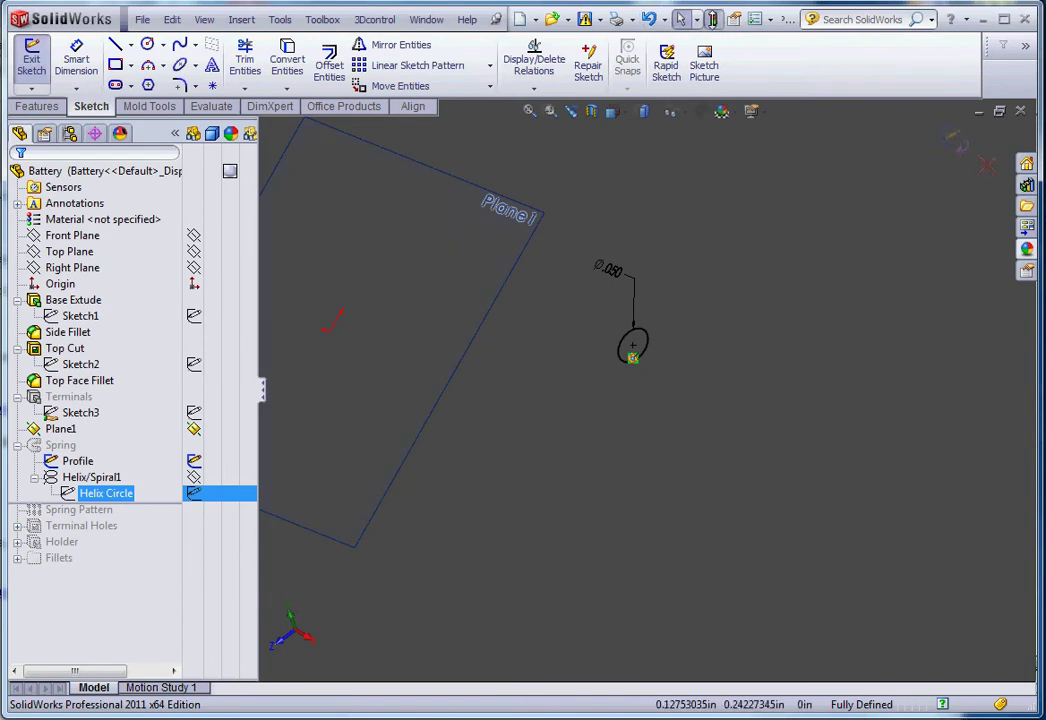
pyautogui.click(713, 19)
pyautogui.click(90, 525)
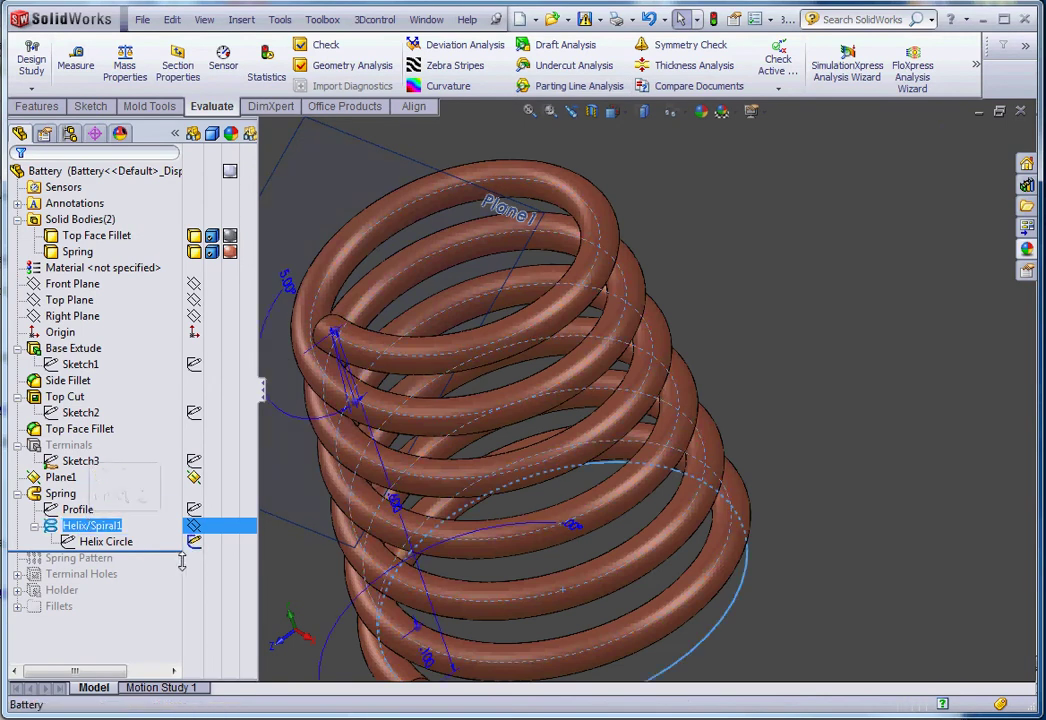
# Edit the Helix/Spiral1 feature and define it by Pitch and Revolution.
pyautogui.rightClick(102, 527)
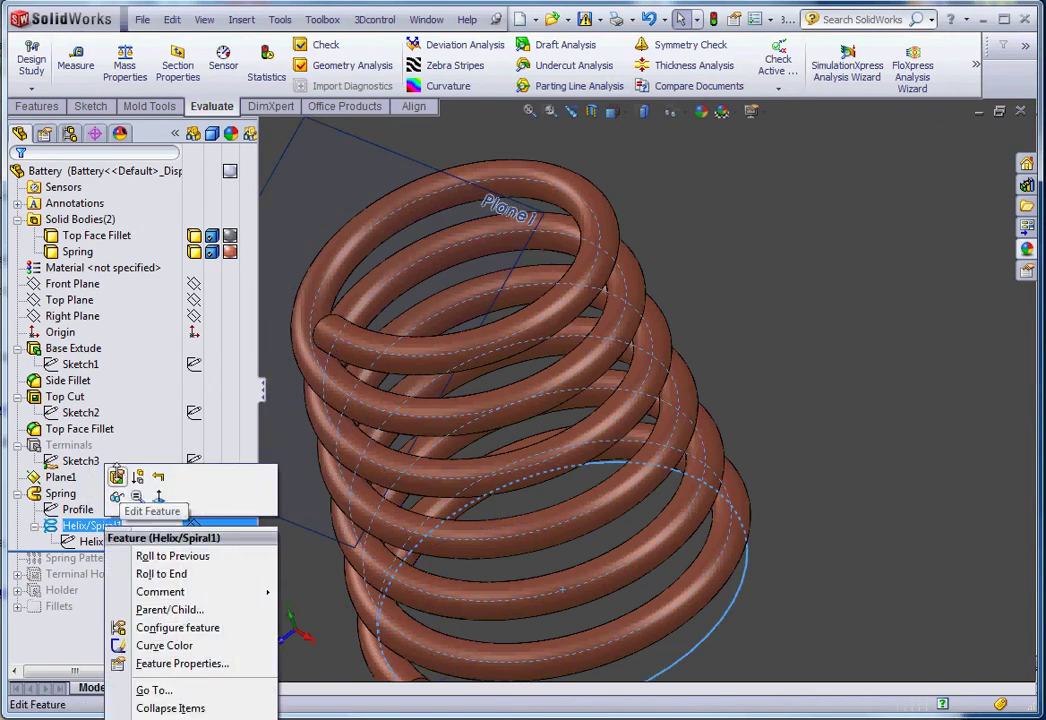
pyautogui.click(117, 478)
pyautogui.scroll(5, 671, 553)
pyautogui.scroll(-3, 671, 553)
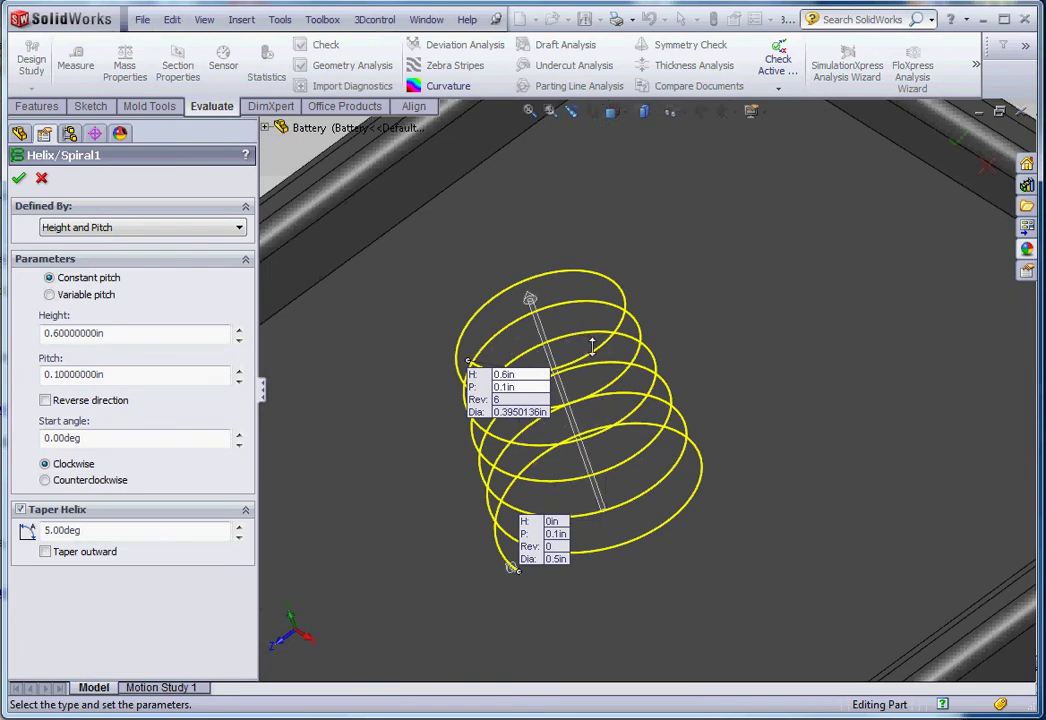
pyautogui.click(142, 227)
pyautogui.click(141, 227)
pyautogui.click(141, 228)
pyautogui.click(140, 243)
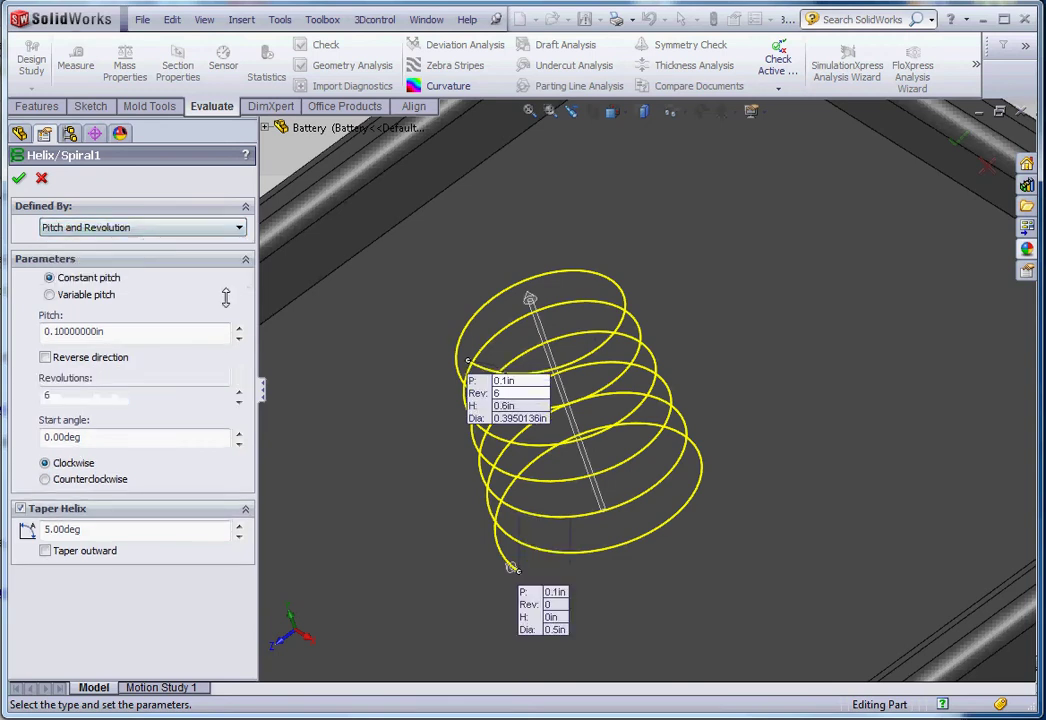
# Set the helix pitch to 0.2in and the revolutions to 3.
pyautogui.doubleClick(527, 386)
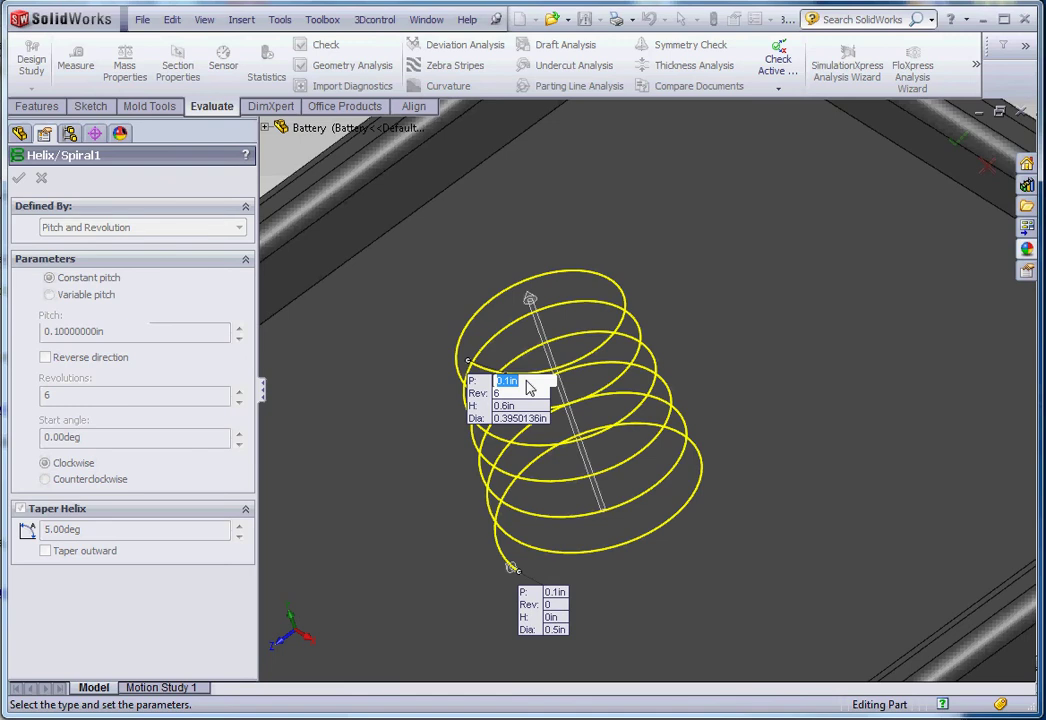
pyautogui.write('.2')
pyautogui.press('Return')
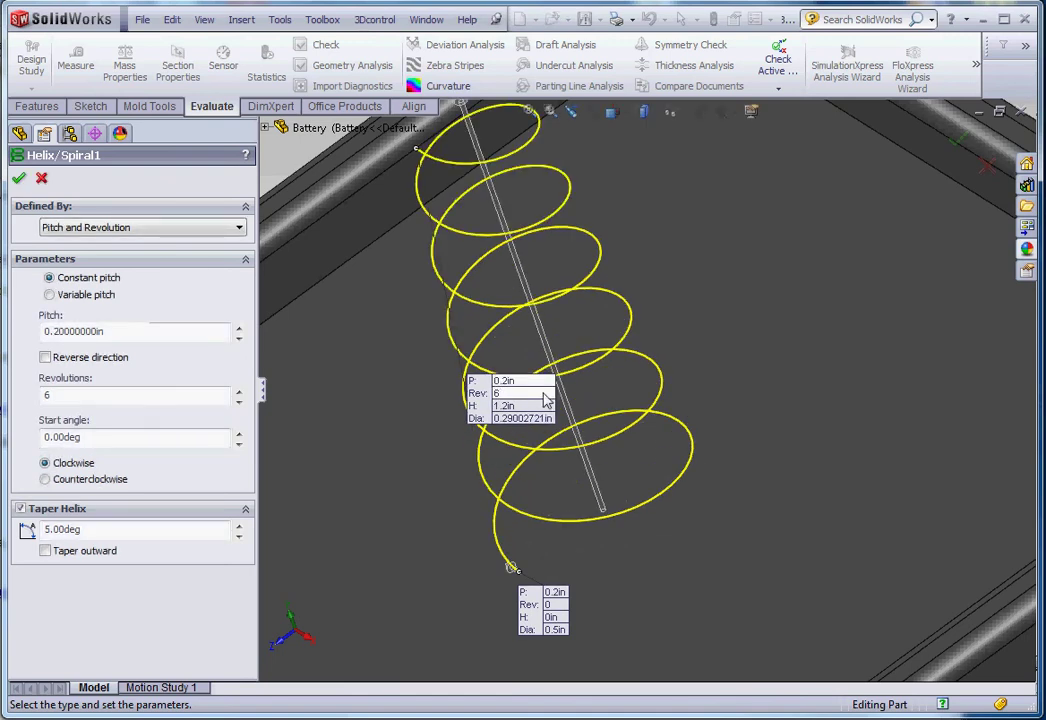
pyautogui.doubleClick(522, 395)
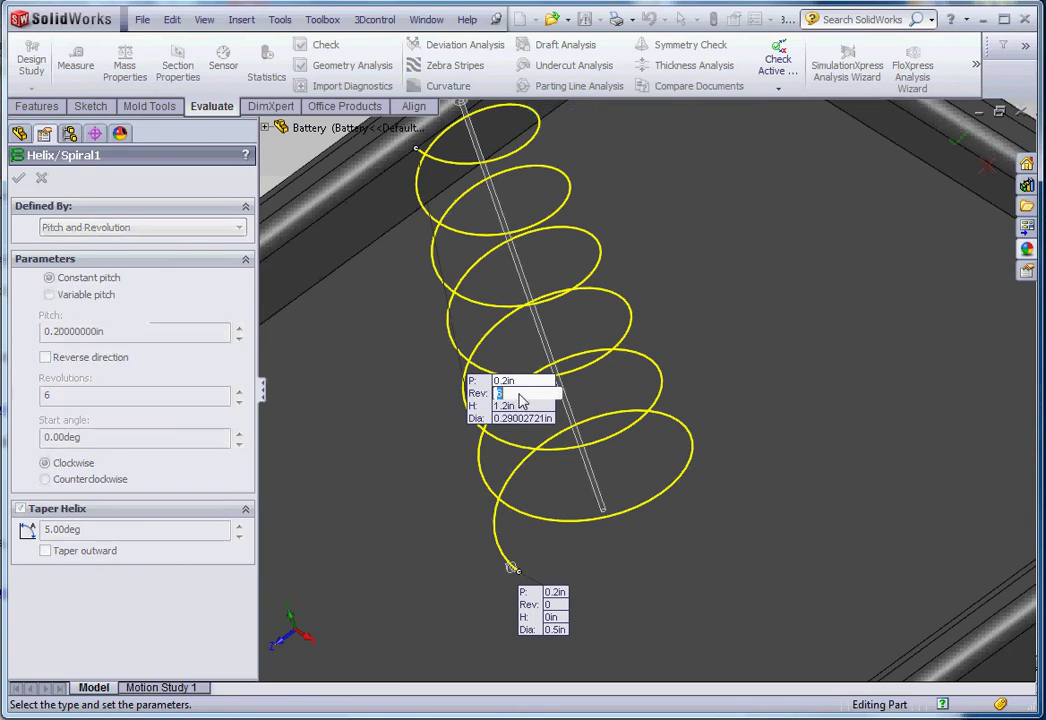
pyautogui.write('3')
pyautogui.press('Return')
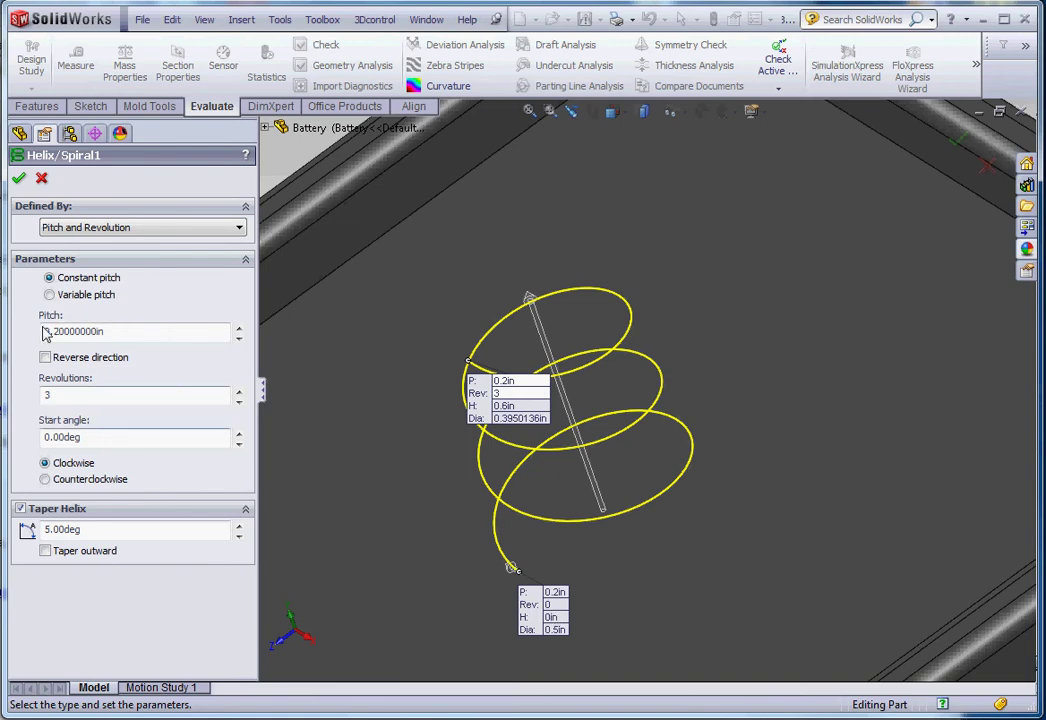
pyautogui.click(106, 230)
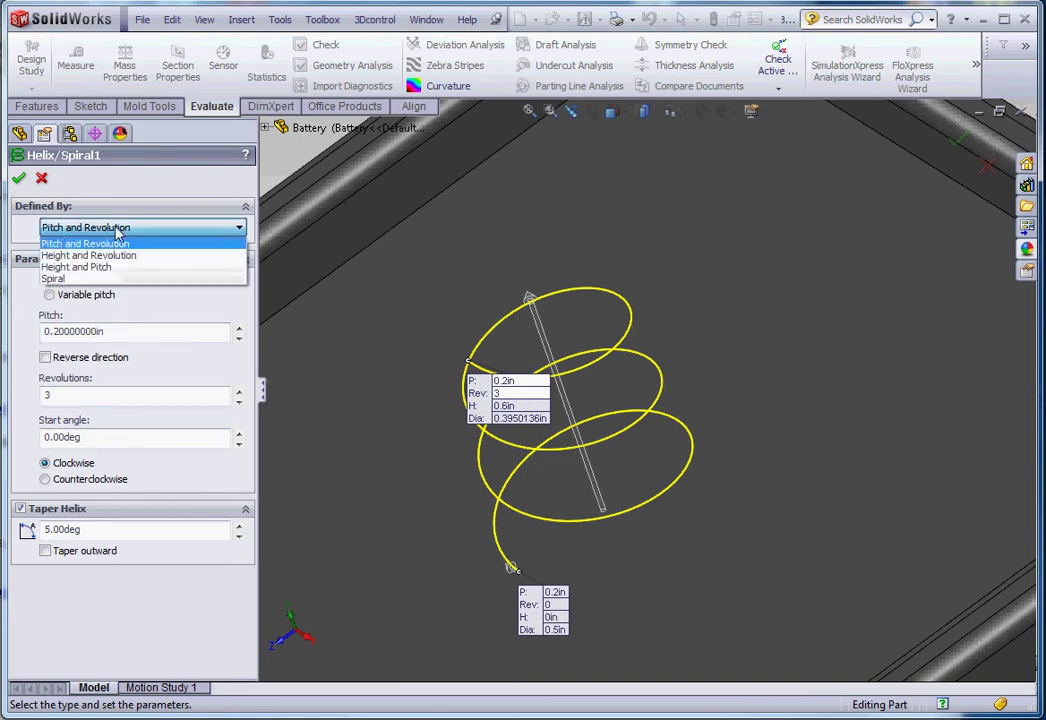
# Define the helix by Height and Revolution with 6 revolutions, then switch to Height and Pitch.
pyautogui.click(92, 252)
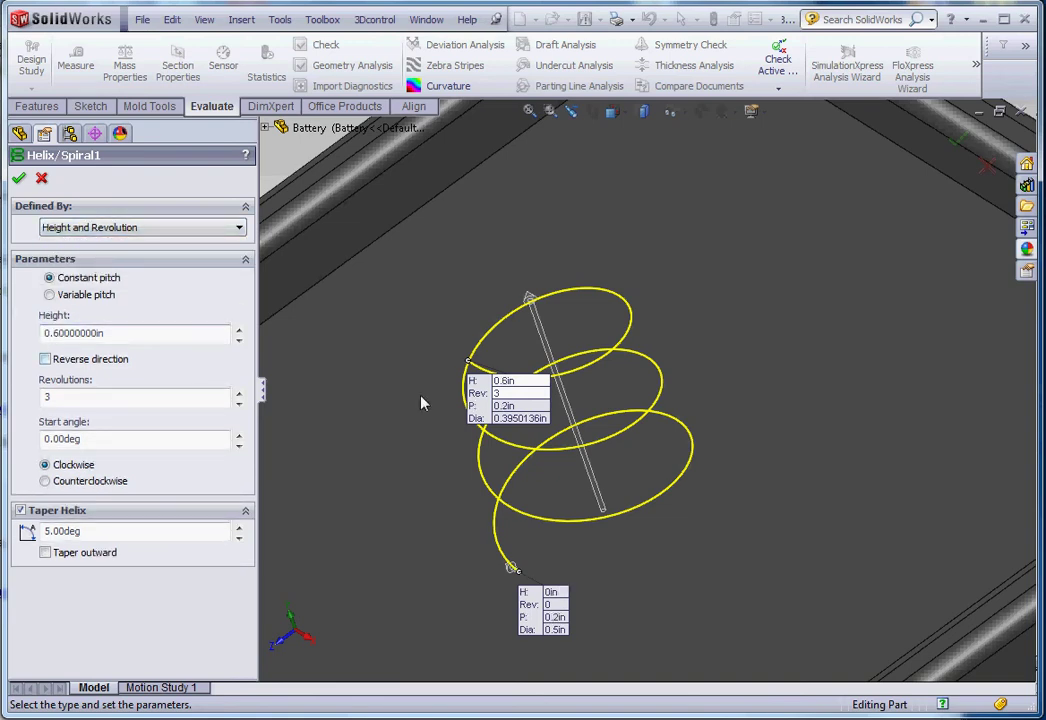
pyautogui.click(527, 387)
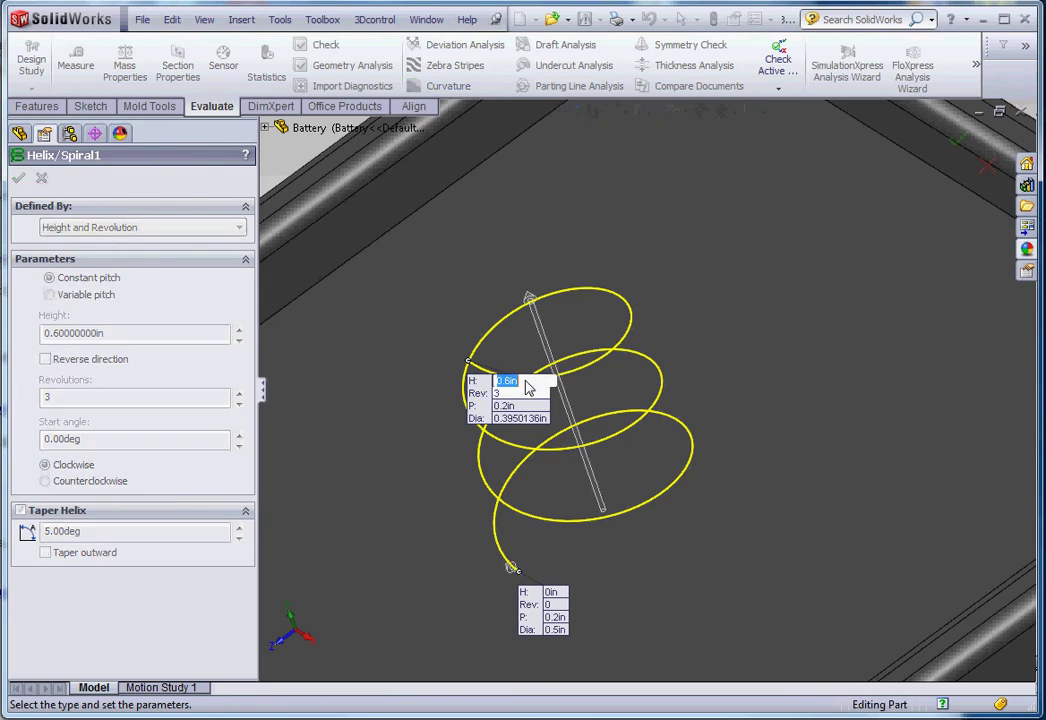
pyautogui.press('Escape')
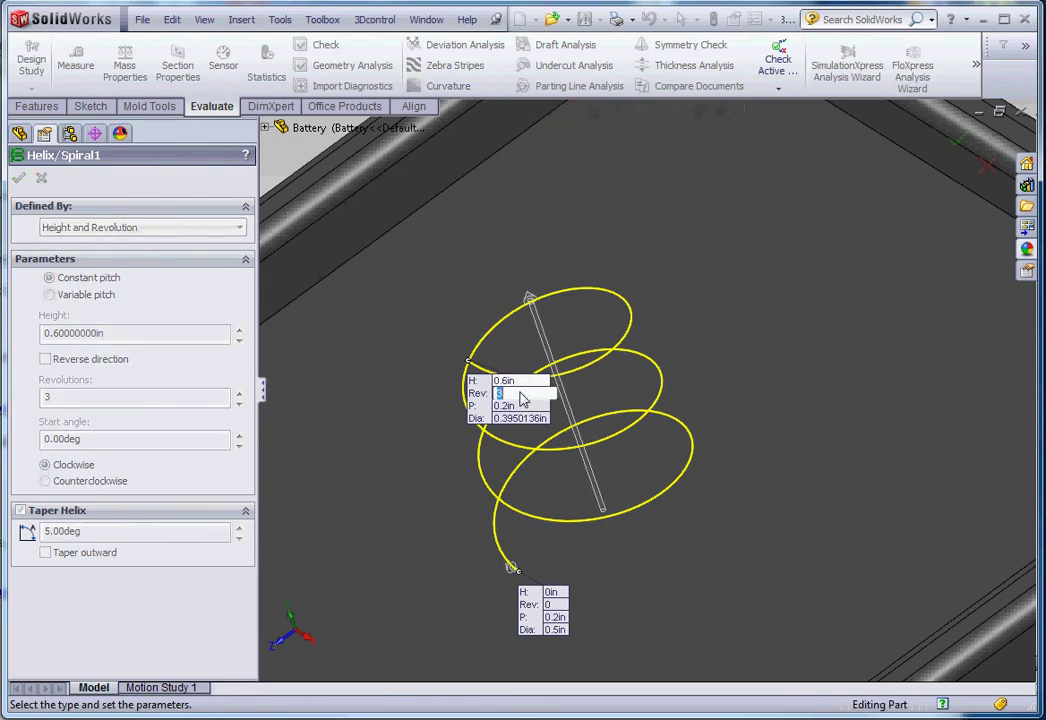
pyautogui.click(516, 396)
pyautogui.write('6')
pyautogui.press('Return')
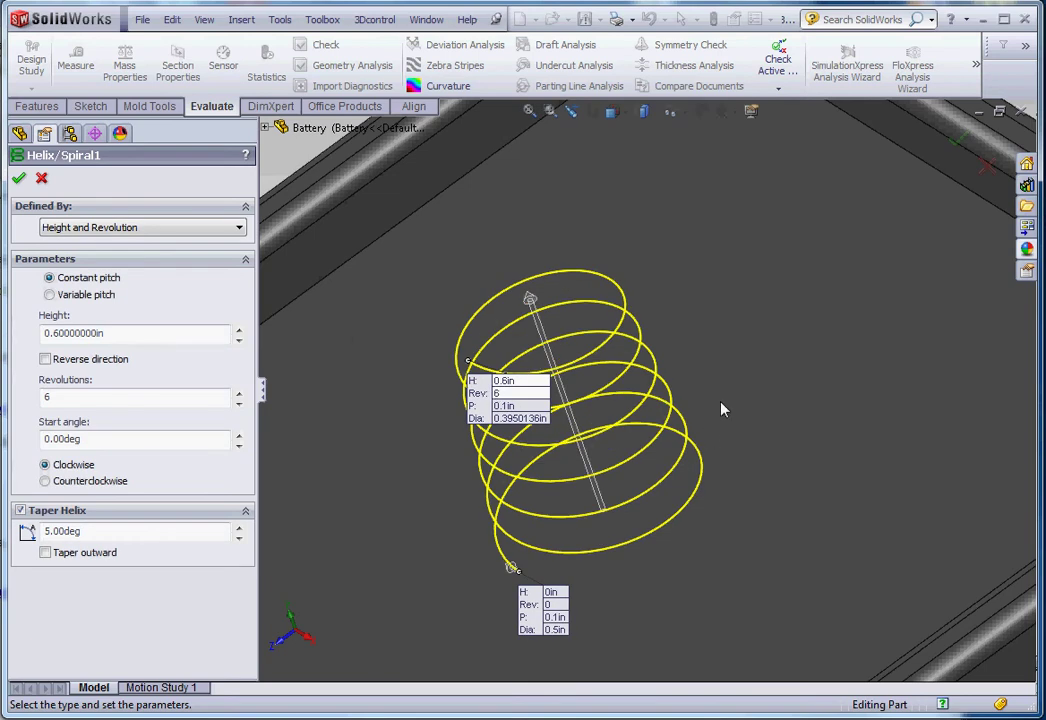
pyautogui.click(110, 228)
pyautogui.click(113, 268)
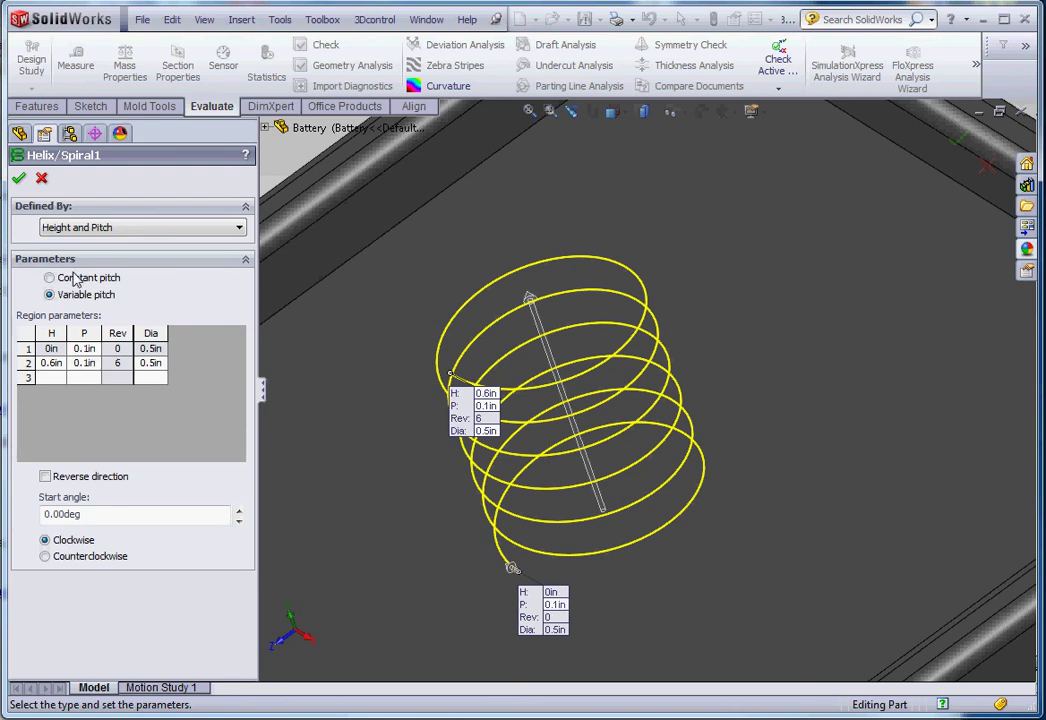
# Set the variable pitch at the helix base to 0.3in.
pyautogui.doubleClick(555, 605)
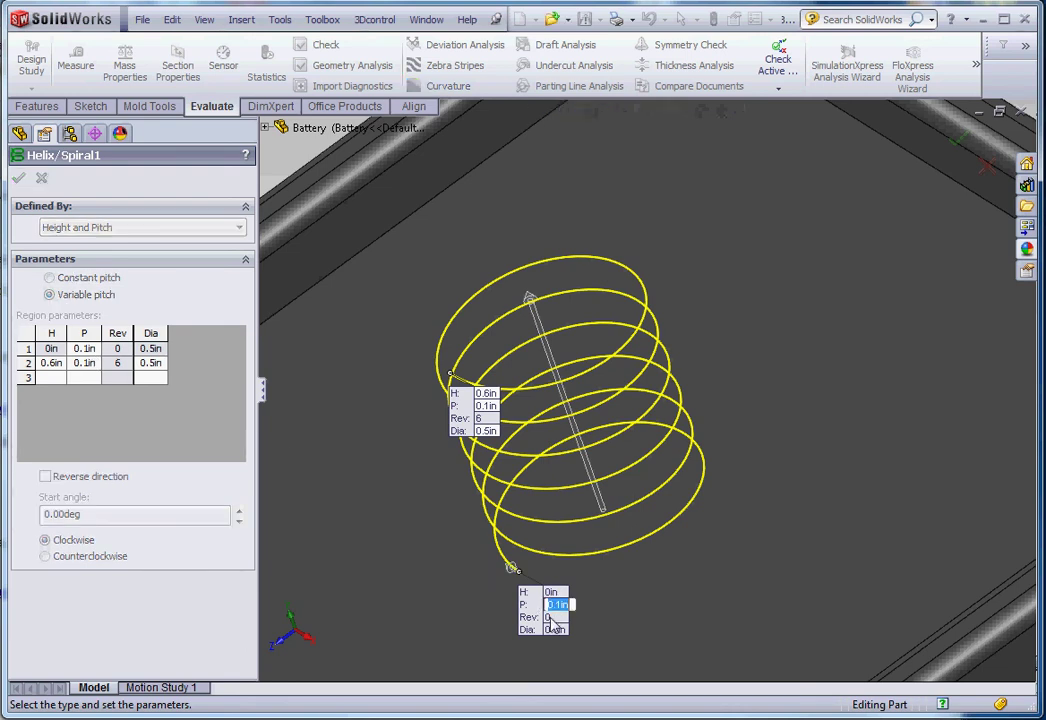
pyautogui.press('Return')
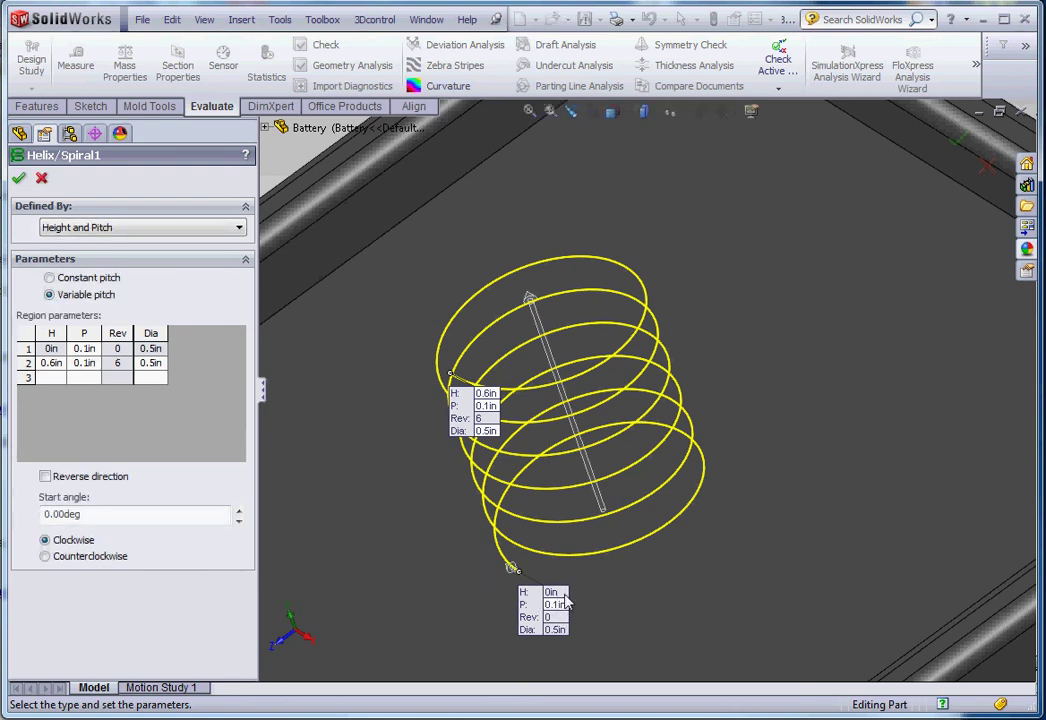
pyautogui.doubleClick(556, 605)
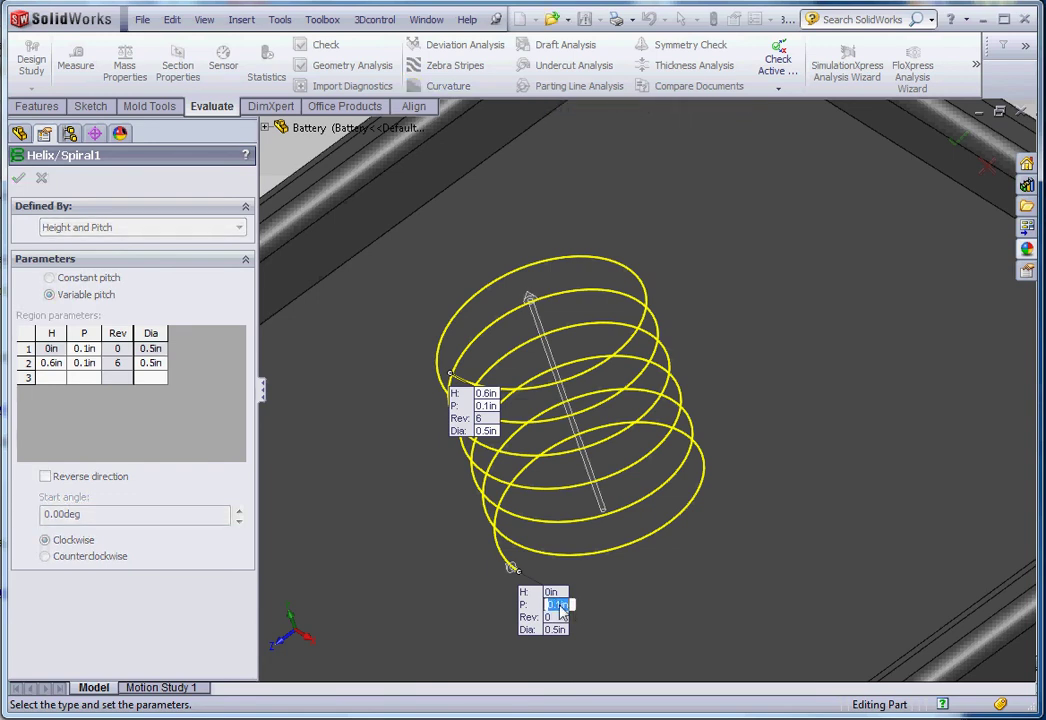
pyautogui.write('0.3')
pyautogui.press('Return')
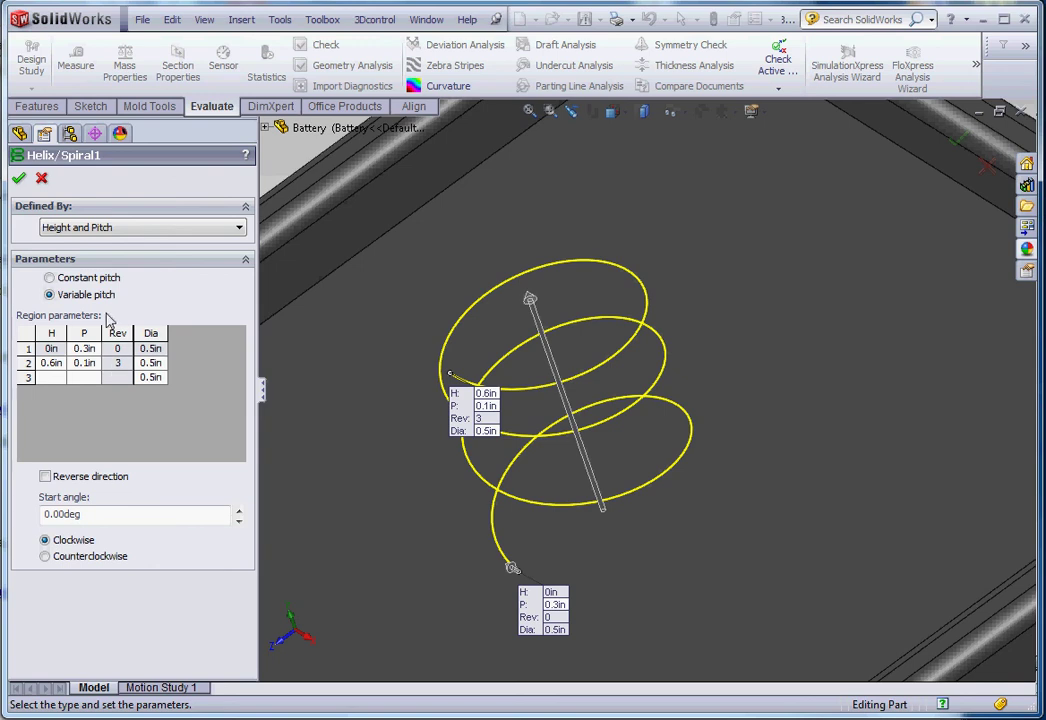
# Switch to constant pitch defined by Height and Revolution, with 7 revolutions.
pyautogui.click(49, 278)
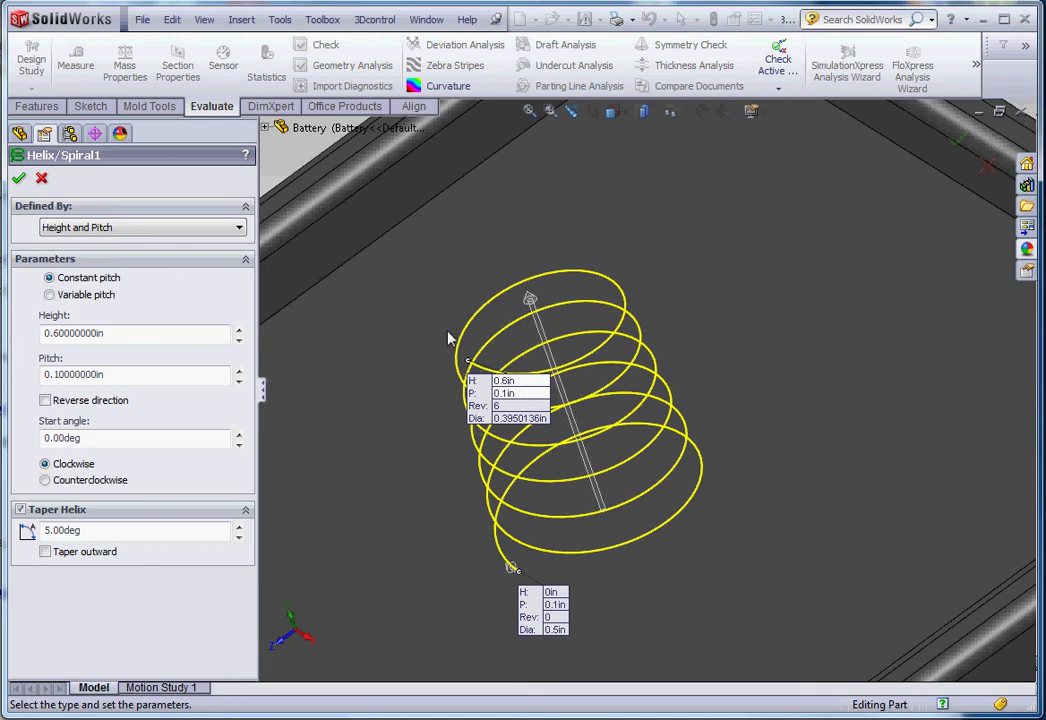
pyautogui.click(122, 229)
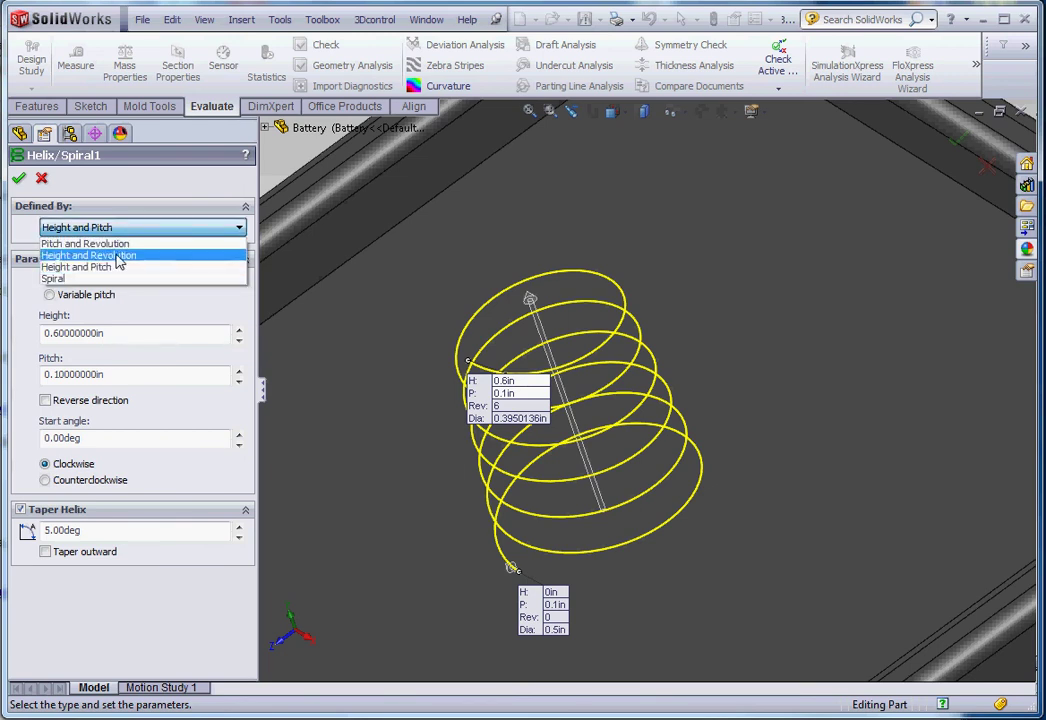
pyautogui.click(117, 256)
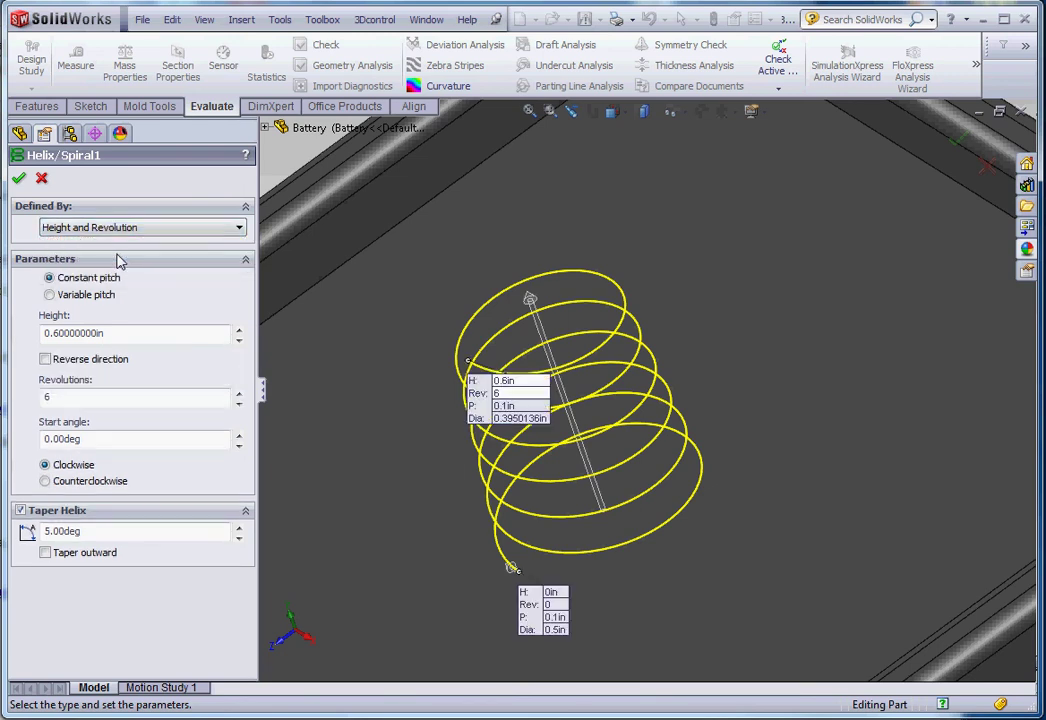
pyautogui.doubleClick(523, 397)
pyautogui.write('7')
pyautogui.press('Return')
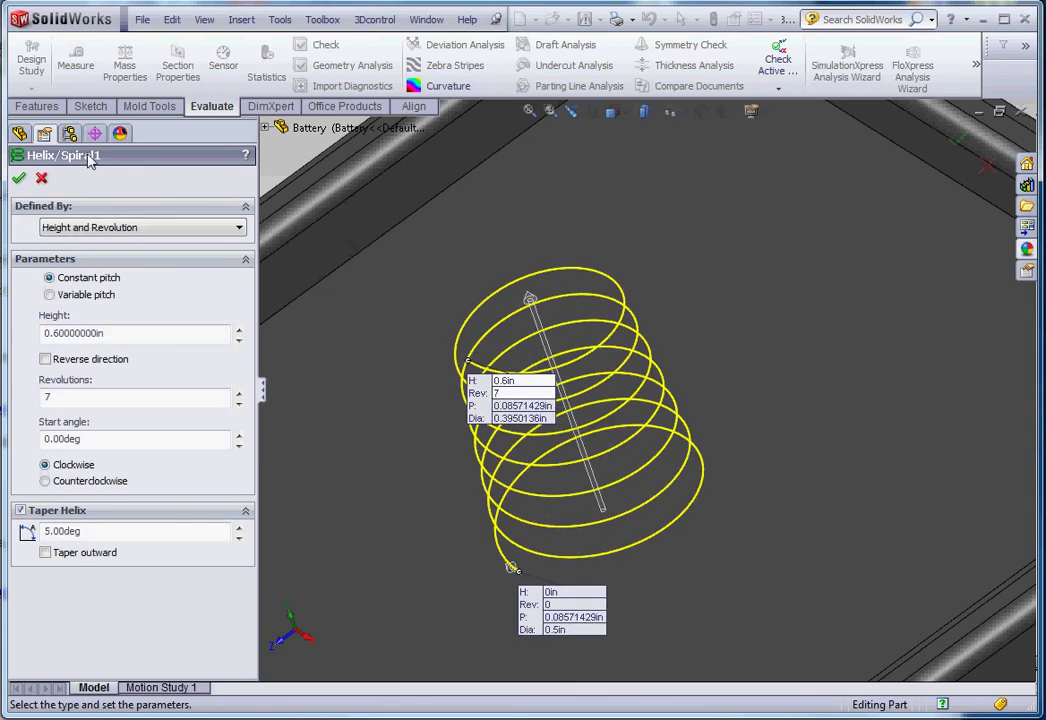
# Accept the Helix/Spiral1 edit and zoom to inspect the rebuilt 7-coil copper spring.
pyautogui.click(19, 178)
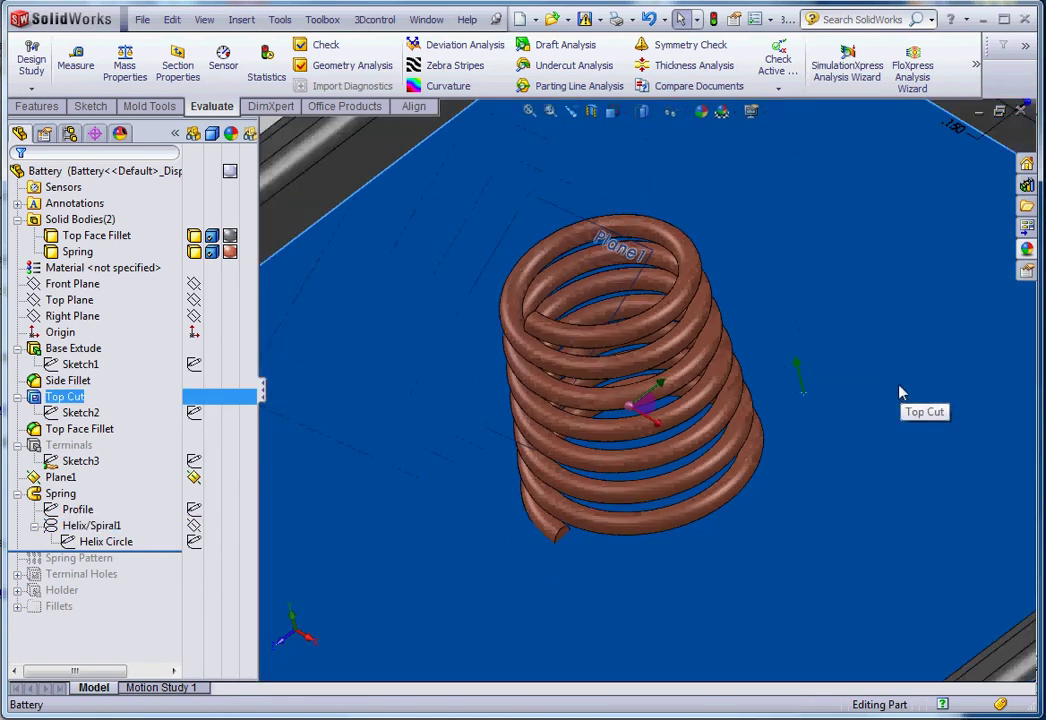
pyautogui.press('Escape')
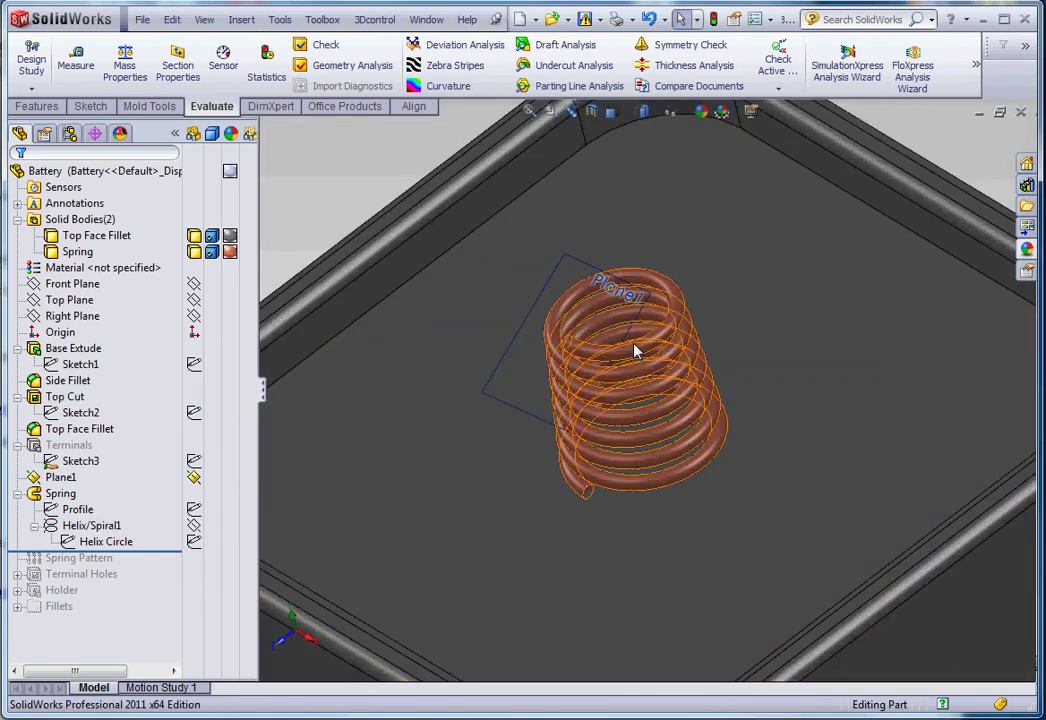
pyautogui.scroll(-4, 632, 357)
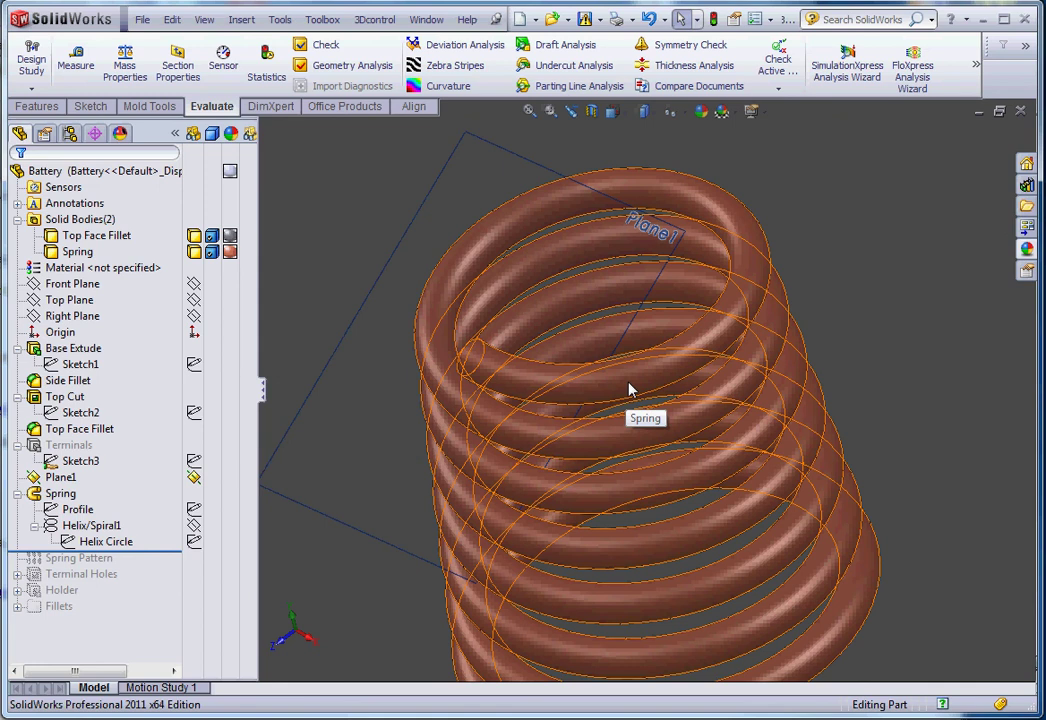
pyautogui.scroll(6, 630, 390)
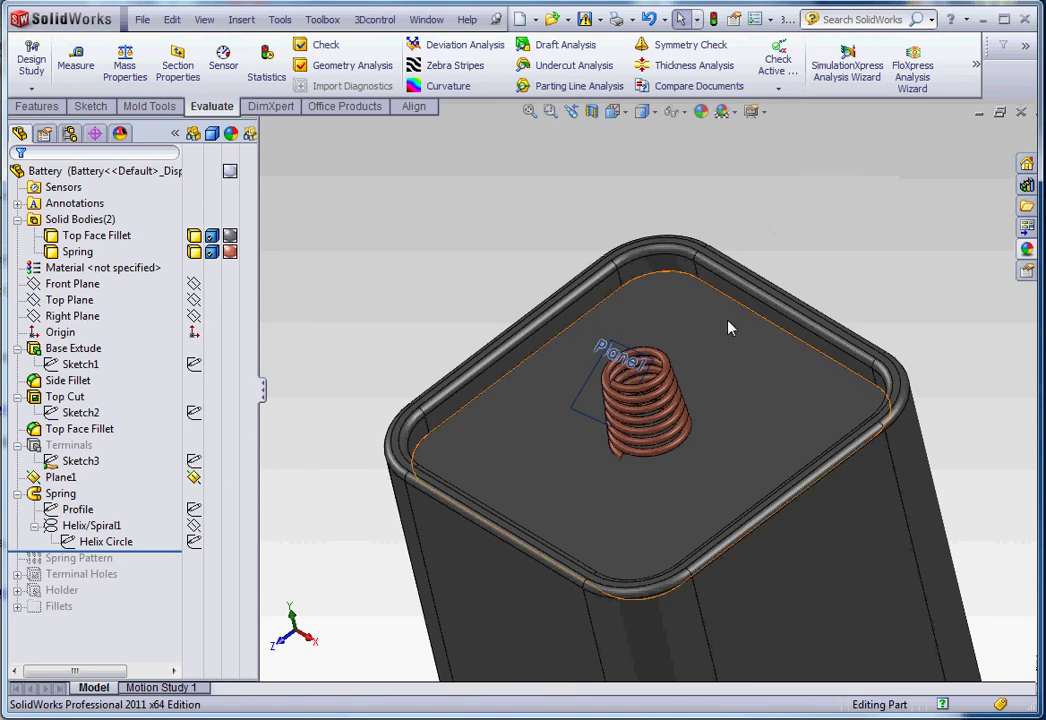
pyautogui.scroll(-5, 650, 400)
pyautogui.scroll(5, 655, 410)
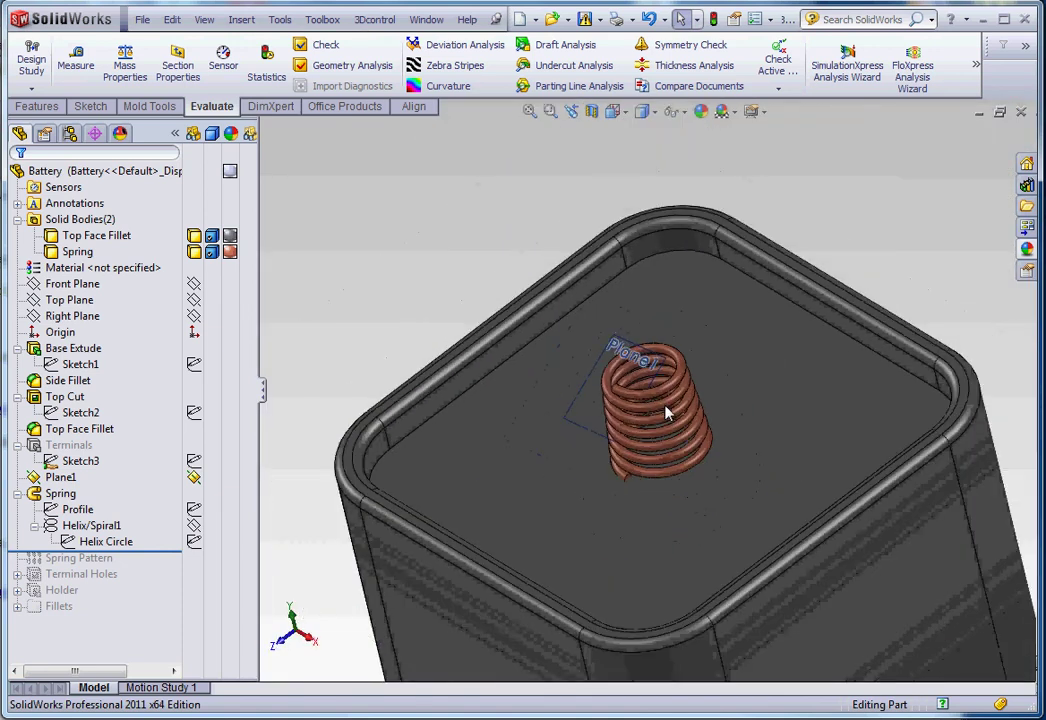